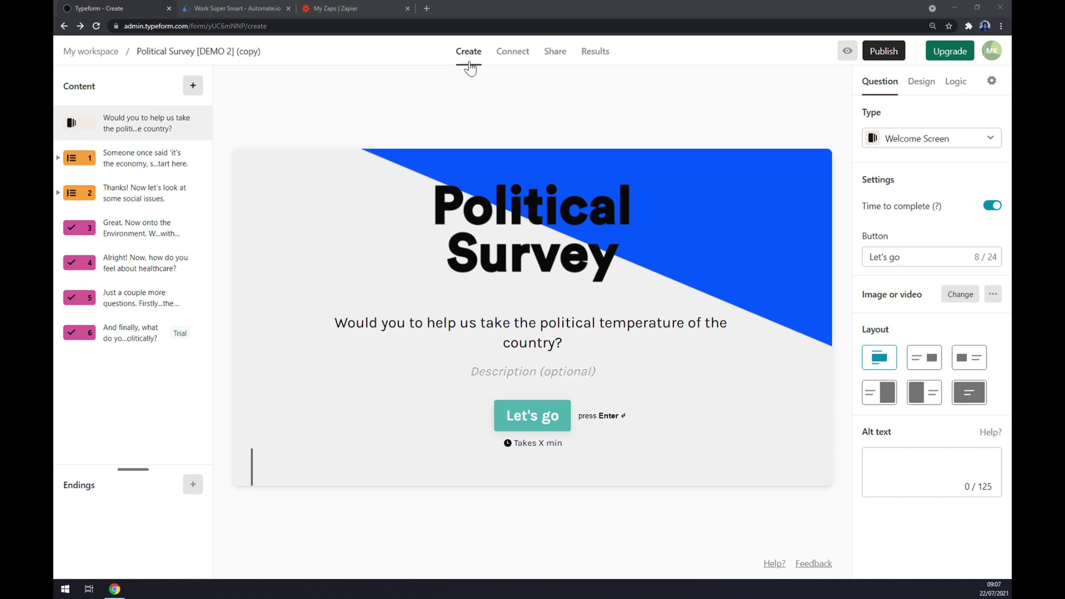
- Filter the form's Connect integrations by 'sales' and dismiss Salesforce's paid-upgrade notice
left_click(508, 55)
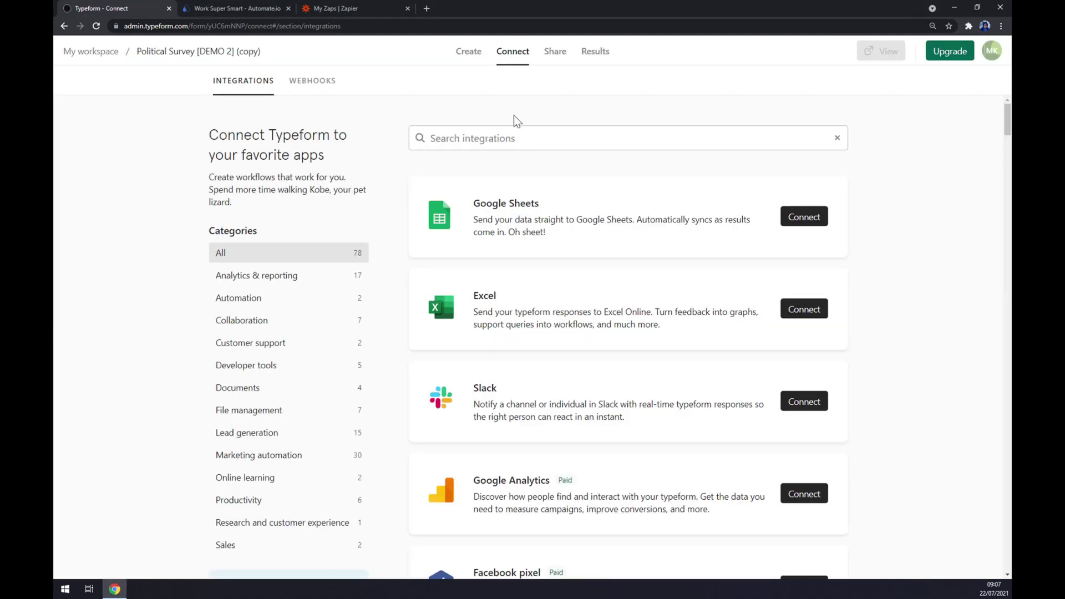
scroll(504, 178, "down", 2)
scroll(504, 177, "up", 2)
left_click(469, 143)
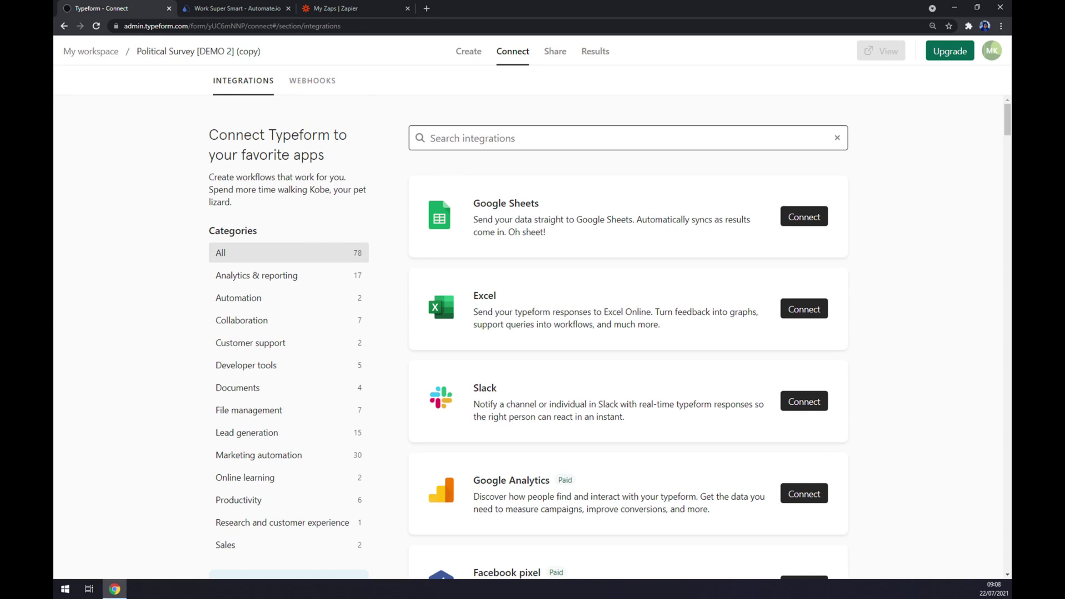
type("sales")
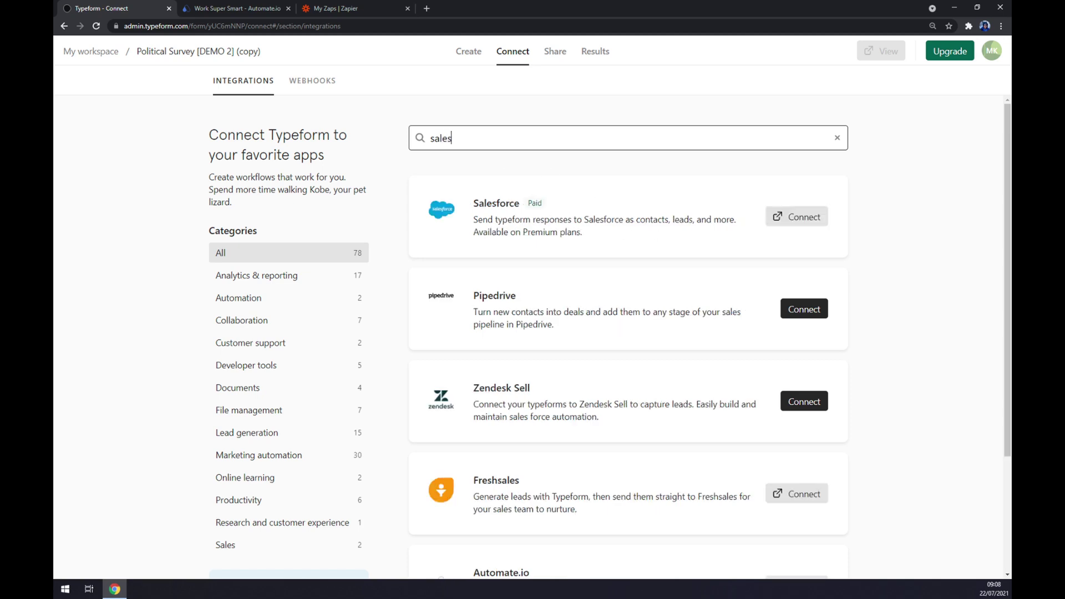
left_click(794, 226)
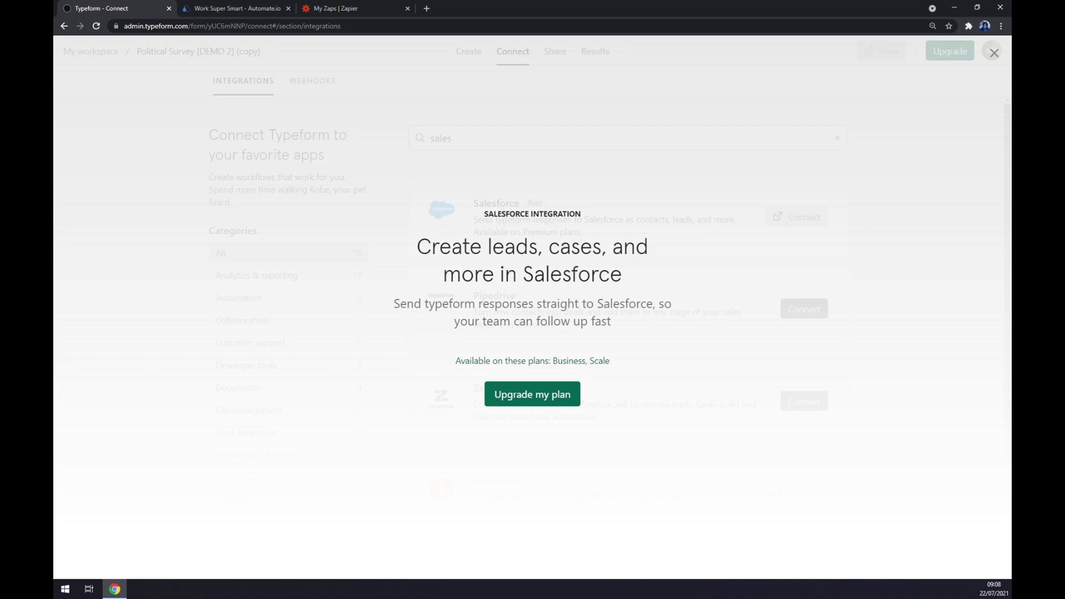
left_click(541, 159)
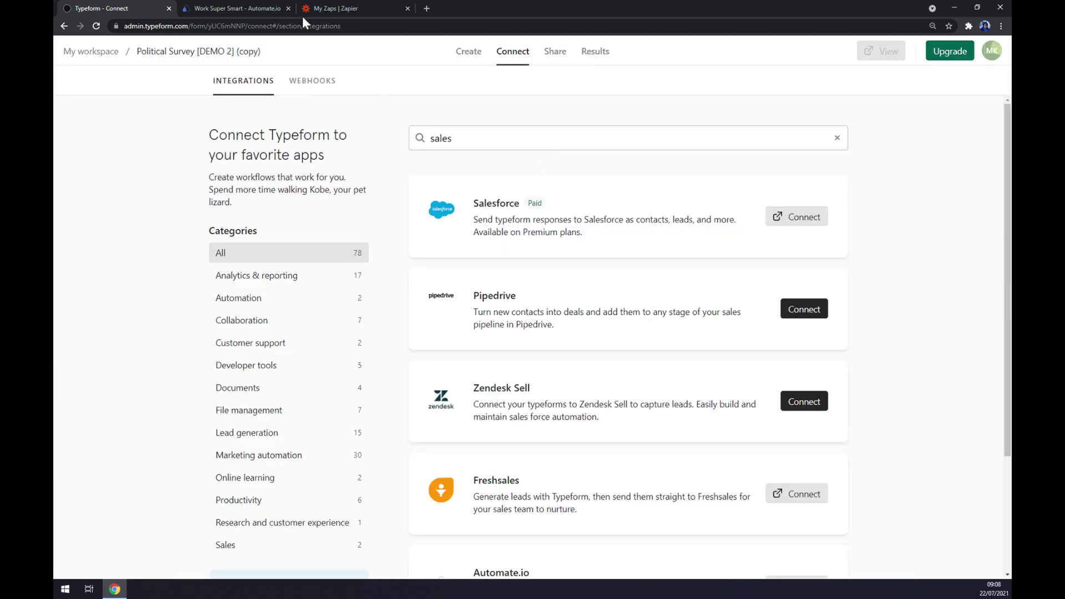
- On Automate.io, open the full App Integrations list from See All Categories
left_click(223, 8)
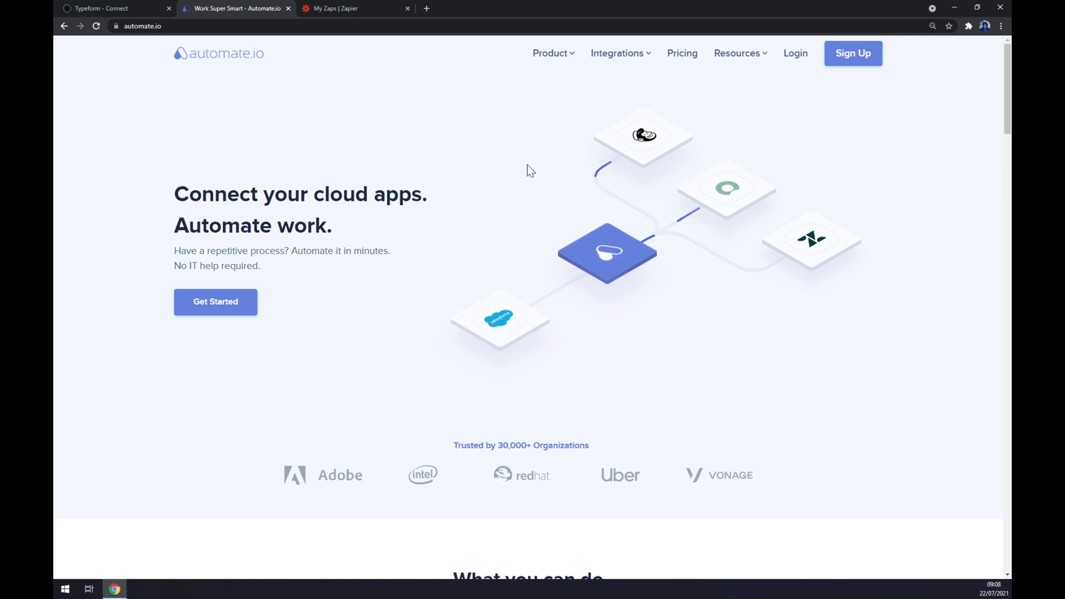
mouse_move(603, 64)
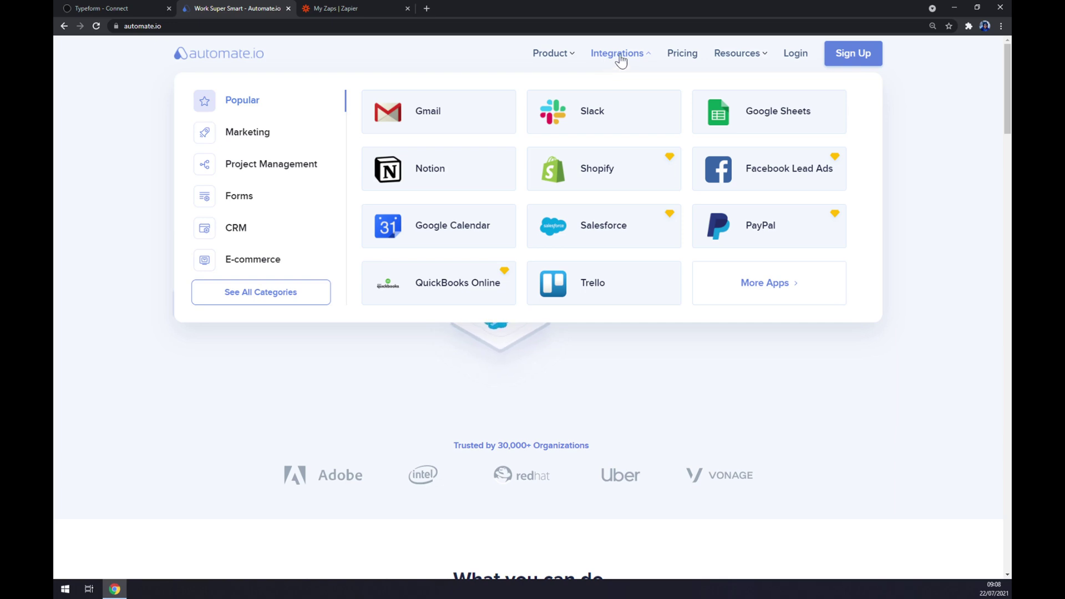
left_click(273, 303)
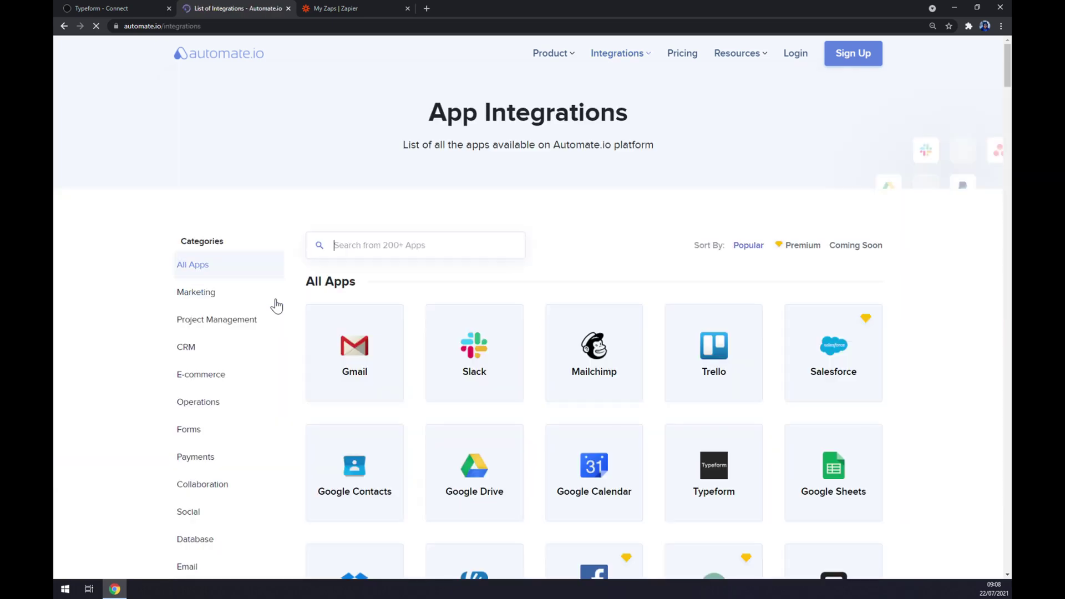
left_click_drag(428, 111, 664, 147)
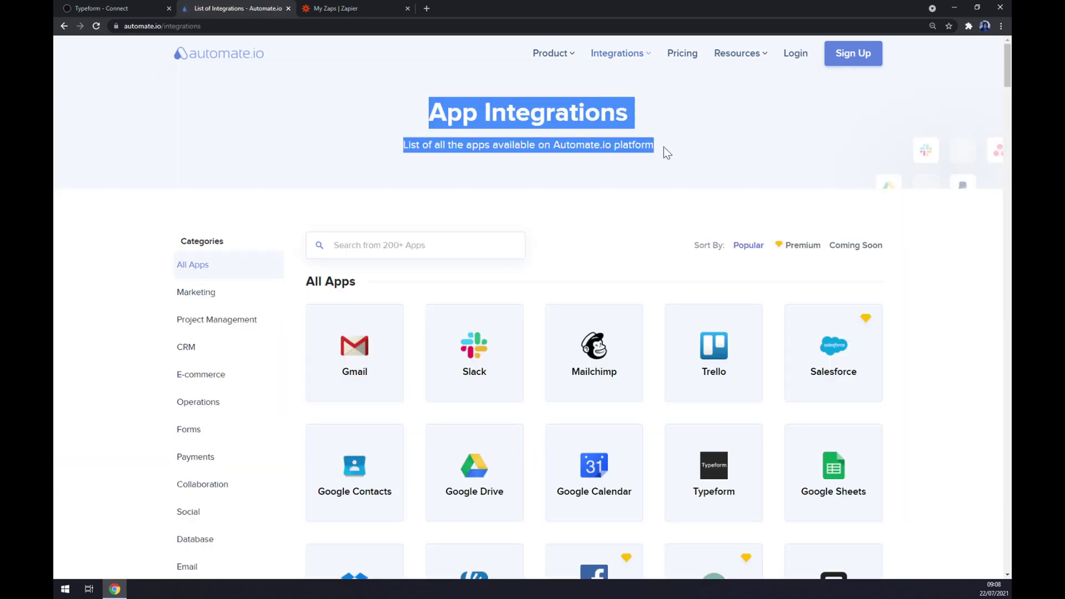
left_click(522, 182)
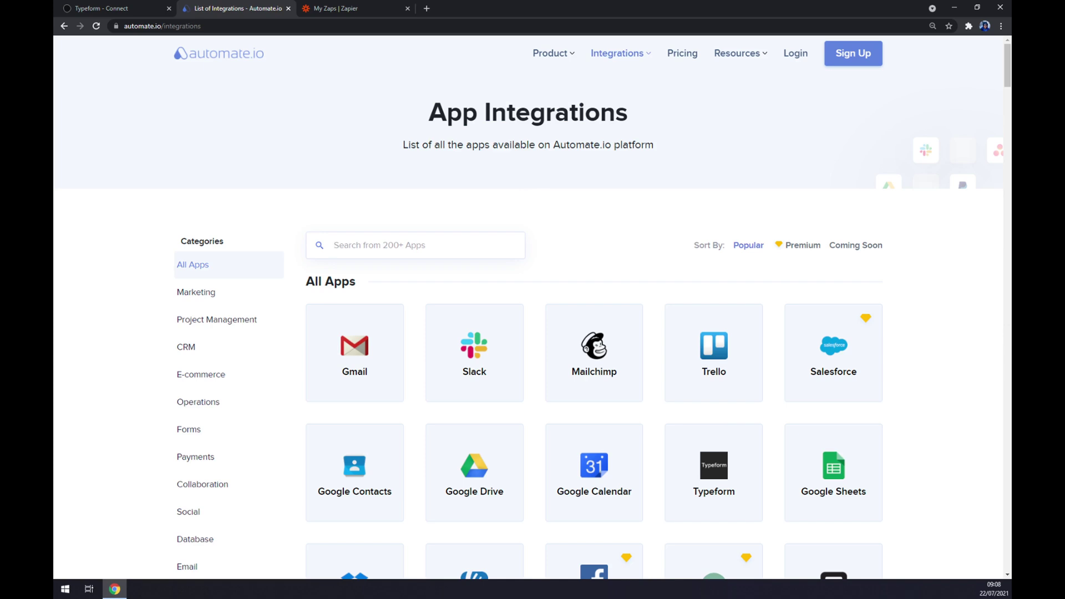
- Open Typeform's integrations page, filter apps by 'sales', and pick Salesforce
type("type")
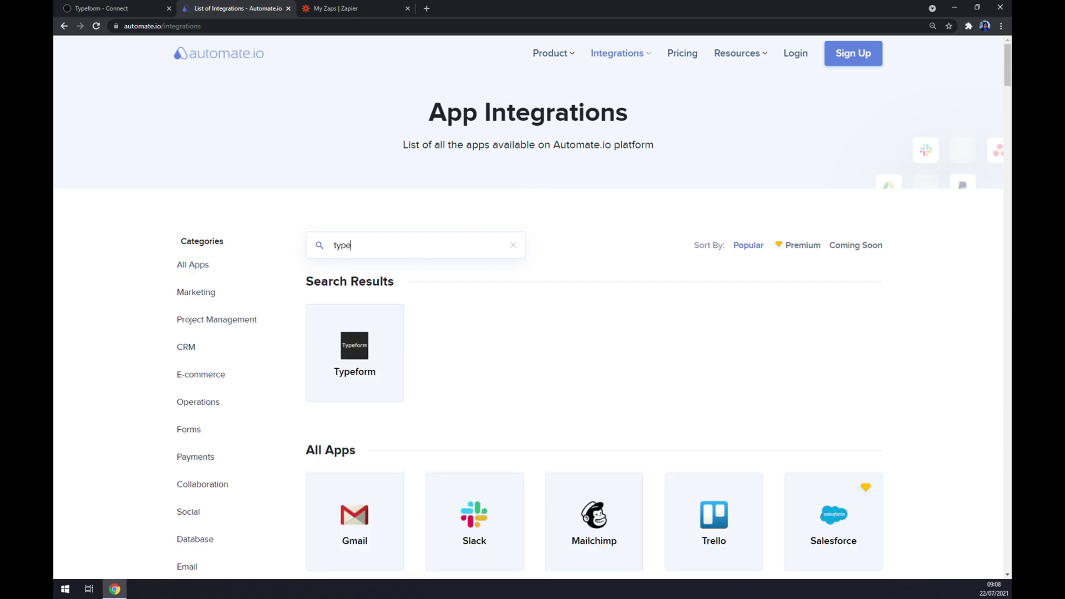
left_click(374, 337)
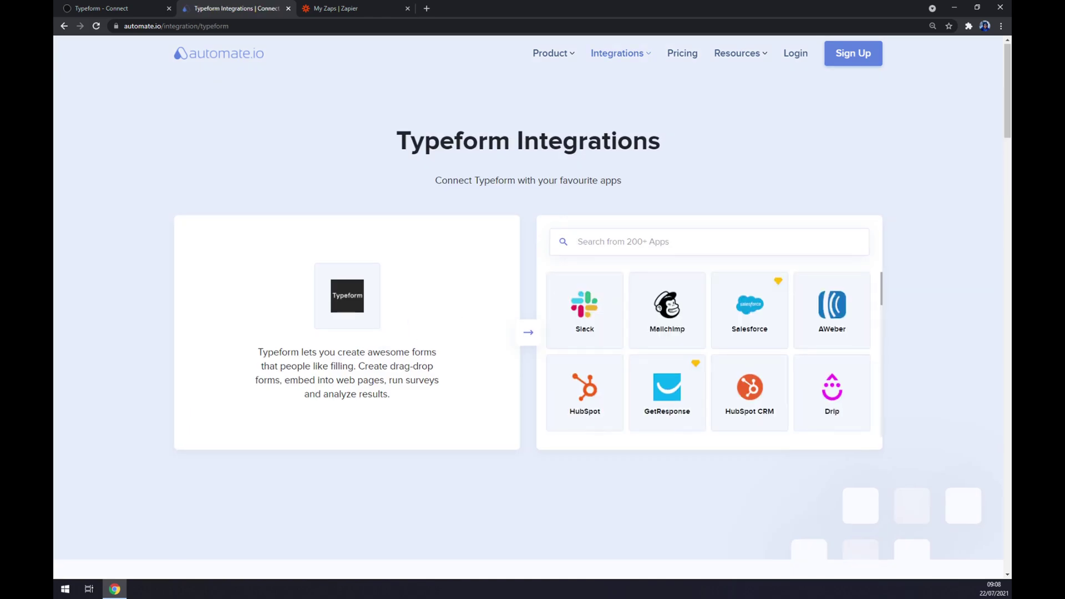
type("sa")
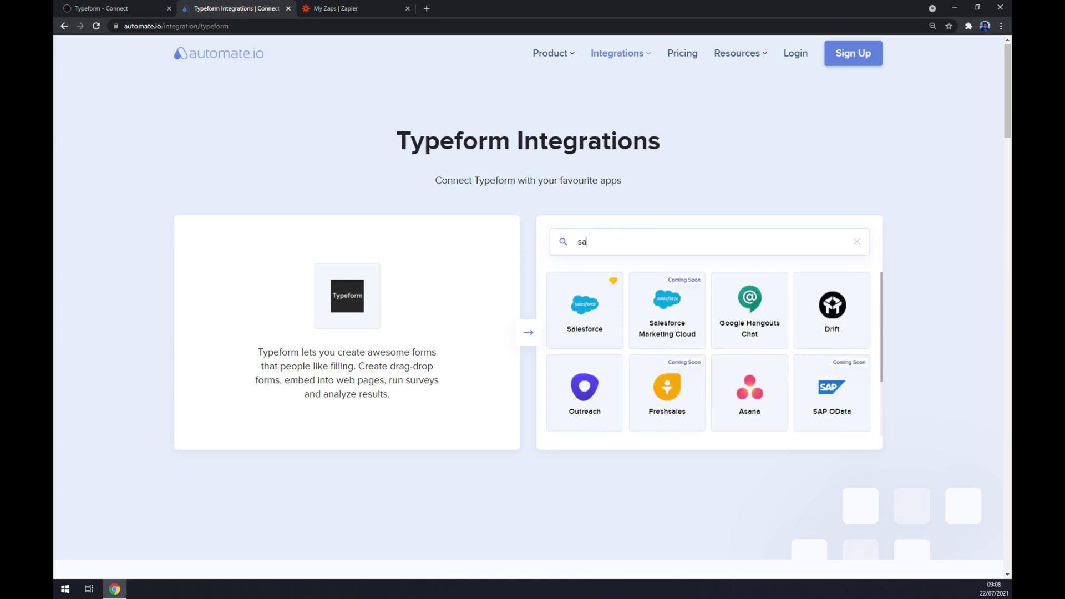
type("les")
left_click(600, 314)
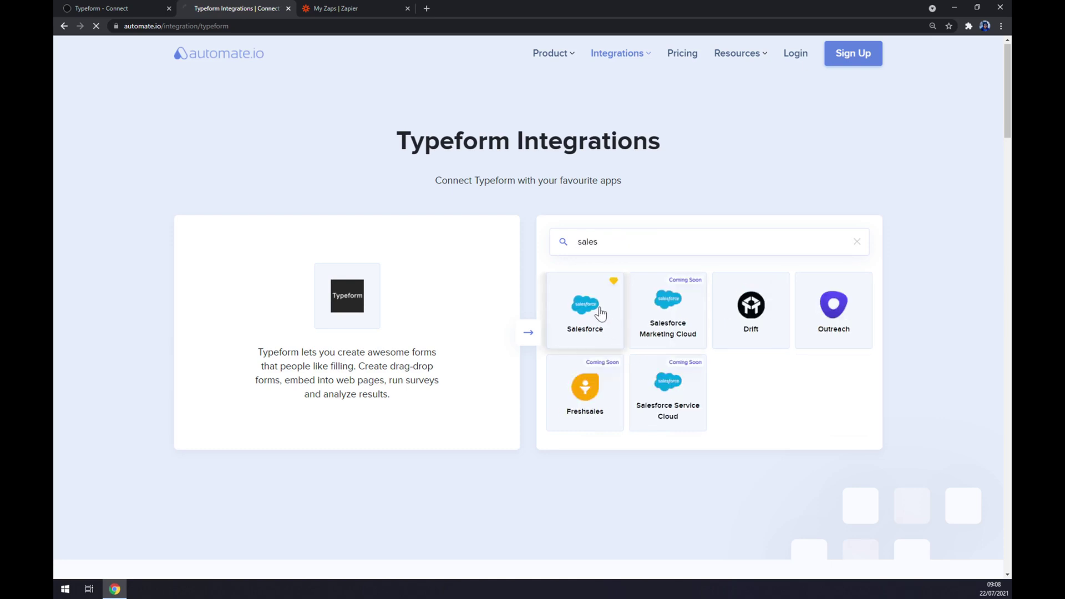
- Choose New Form Entry (Webhook) as the Typeform trigger in Create your own Integration
scroll(605, 308, "down", 5)
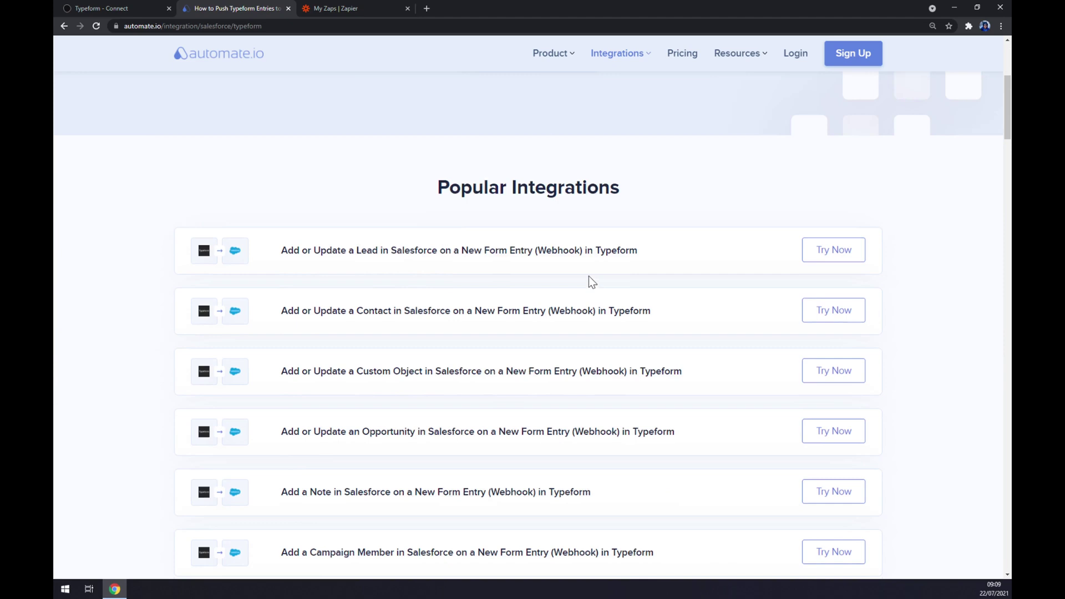
scroll(590, 280, "up", 1)
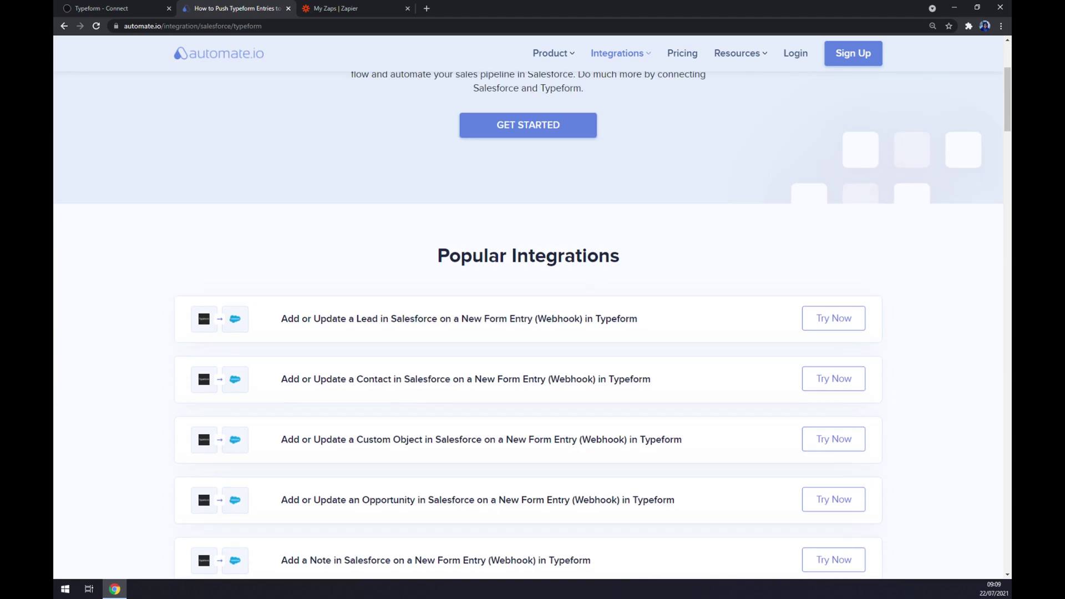
scroll(592, 238, "down", 6)
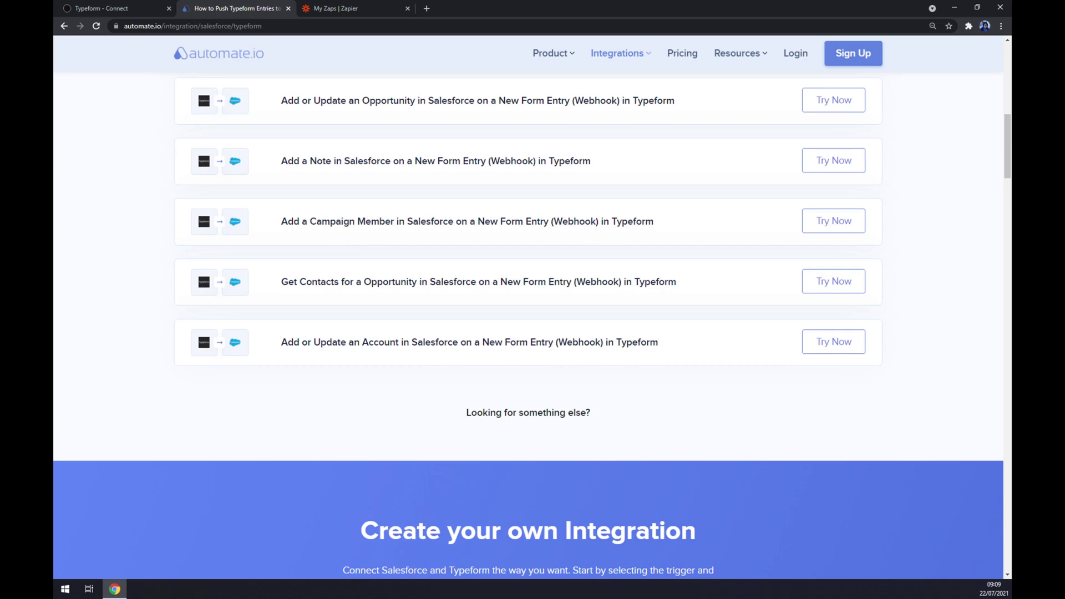
scroll(497, 203, "down", 4)
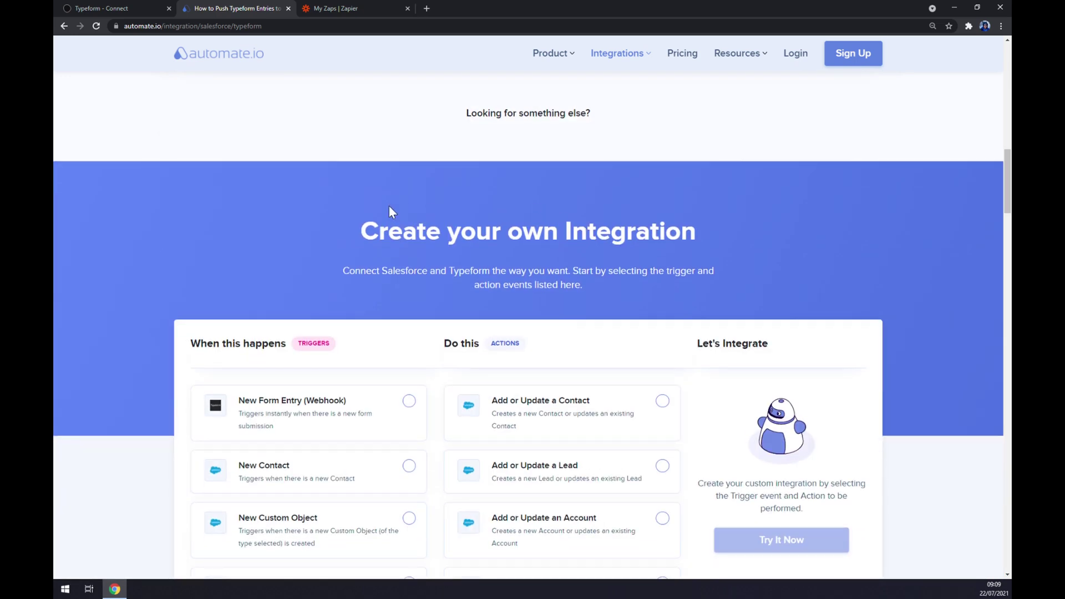
left_click_drag(342, 214, 706, 228)
left_click(717, 225)
scroll(721, 222, "down", 2)
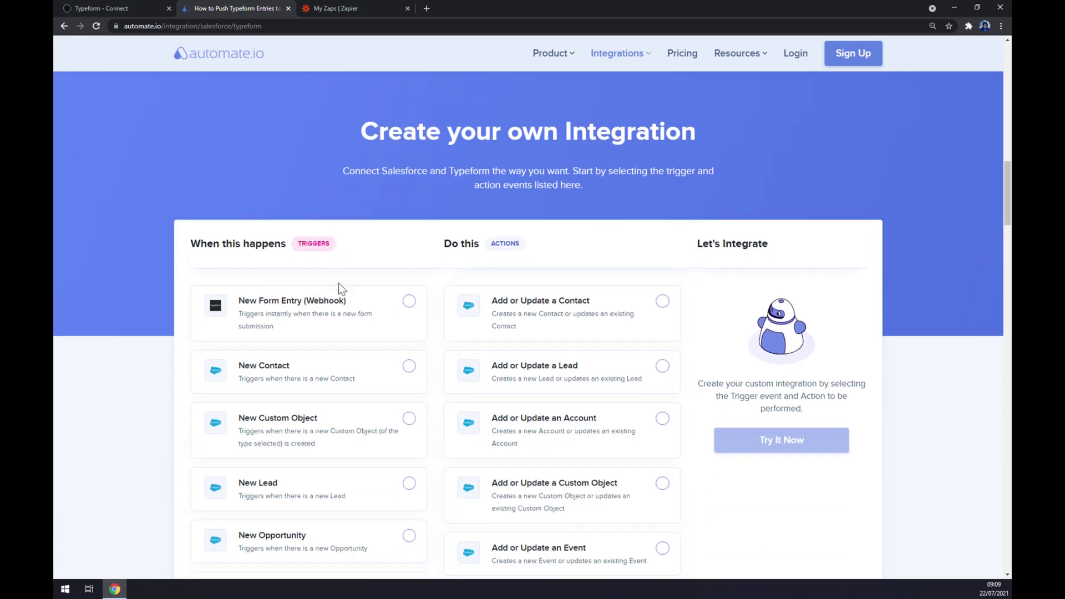
left_click(364, 305)
- Choose Add or Update a Contact as the Salesforce action
scroll(590, 328, "down", 15)
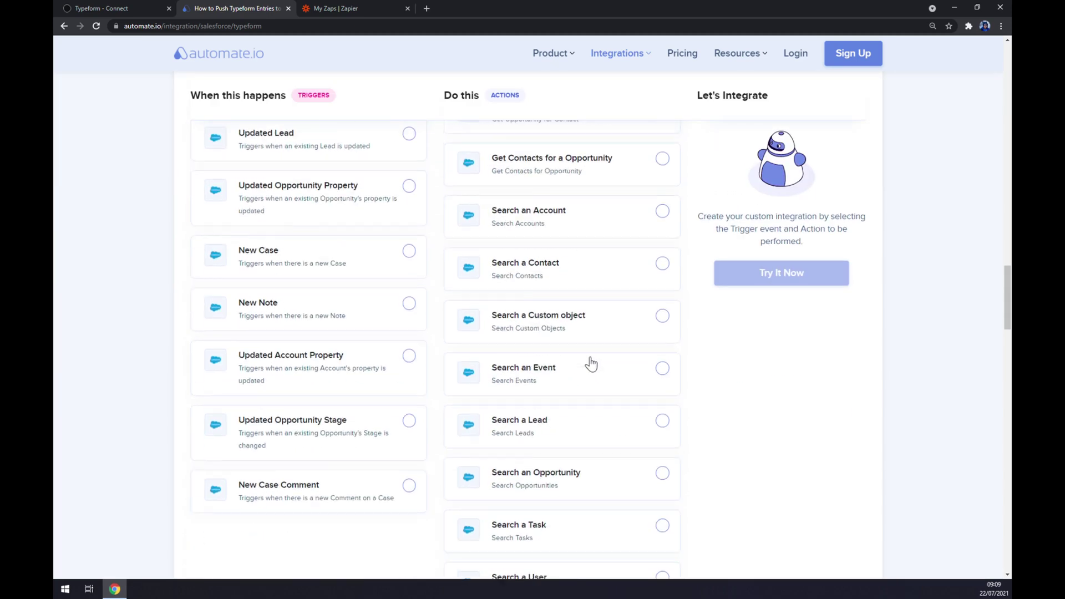
scroll(587, 359, "up", 20)
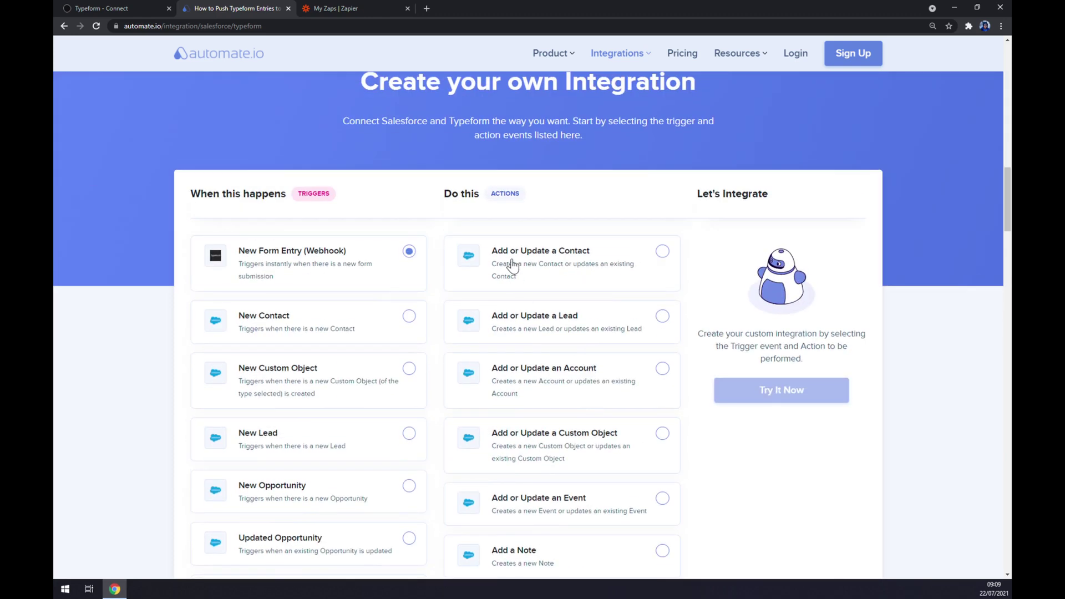
left_click(511, 266)
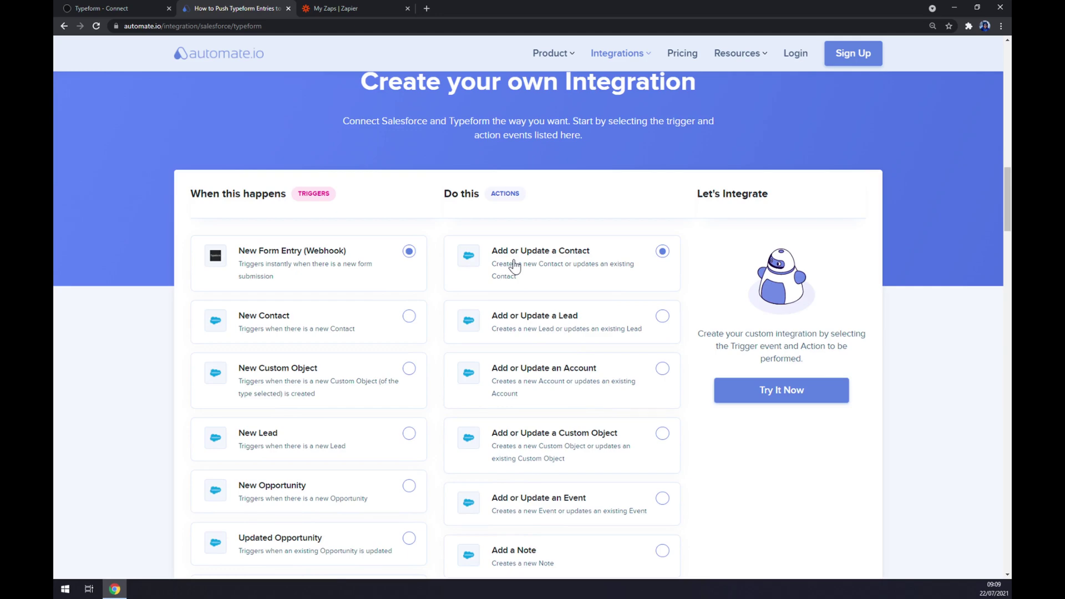
scroll(504, 266, "down", 2)
scroll(591, 370, "up", 4)
scroll(593, 369, "down", 4)
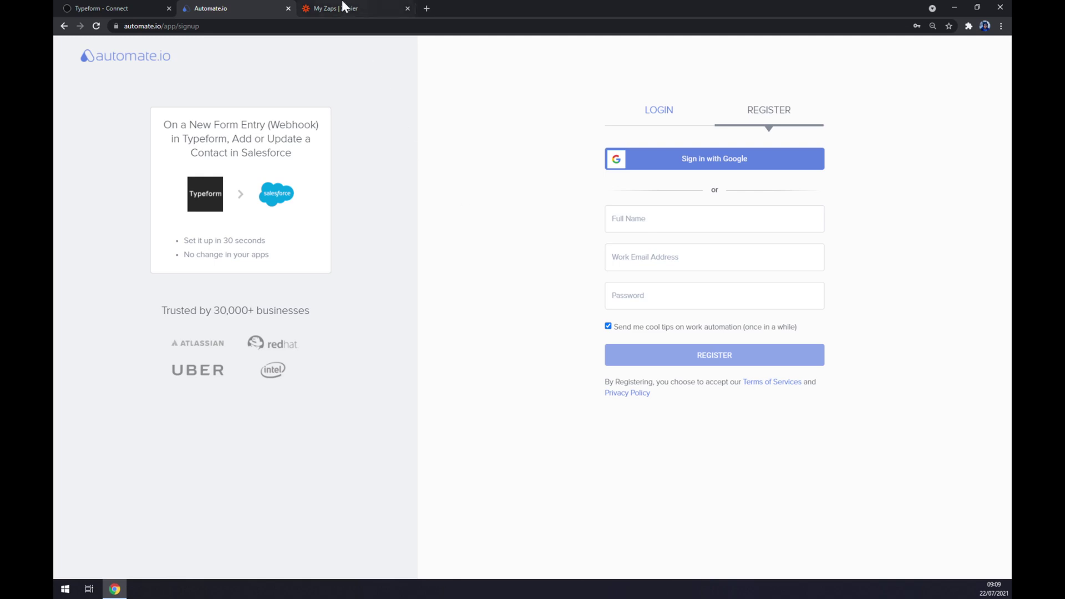
- Create a new zap with a Typeform New Entry trigger
left_click(378, 7)
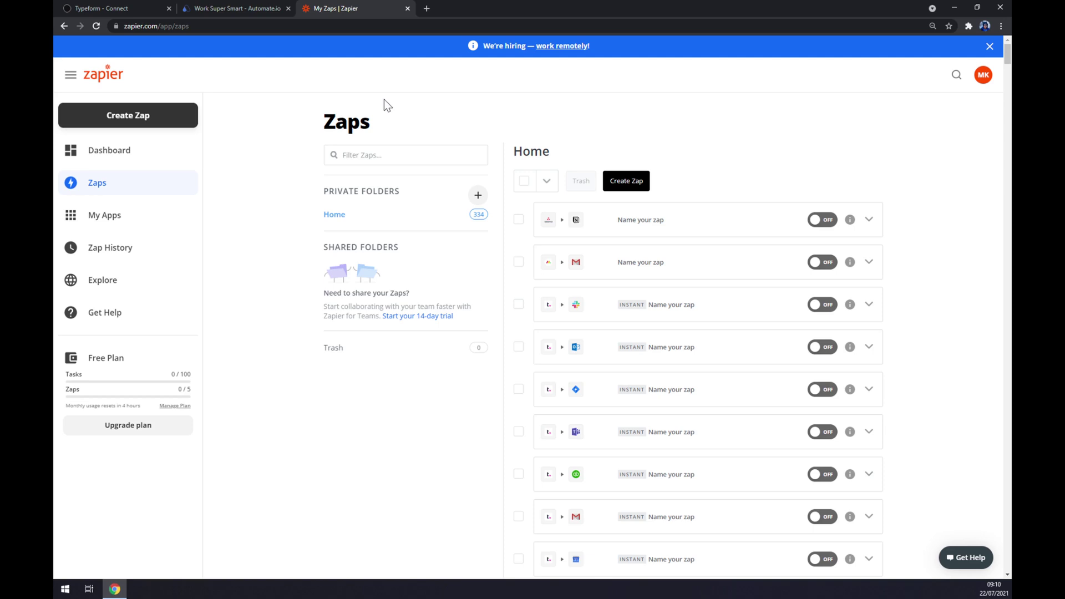
left_click(157, 125)
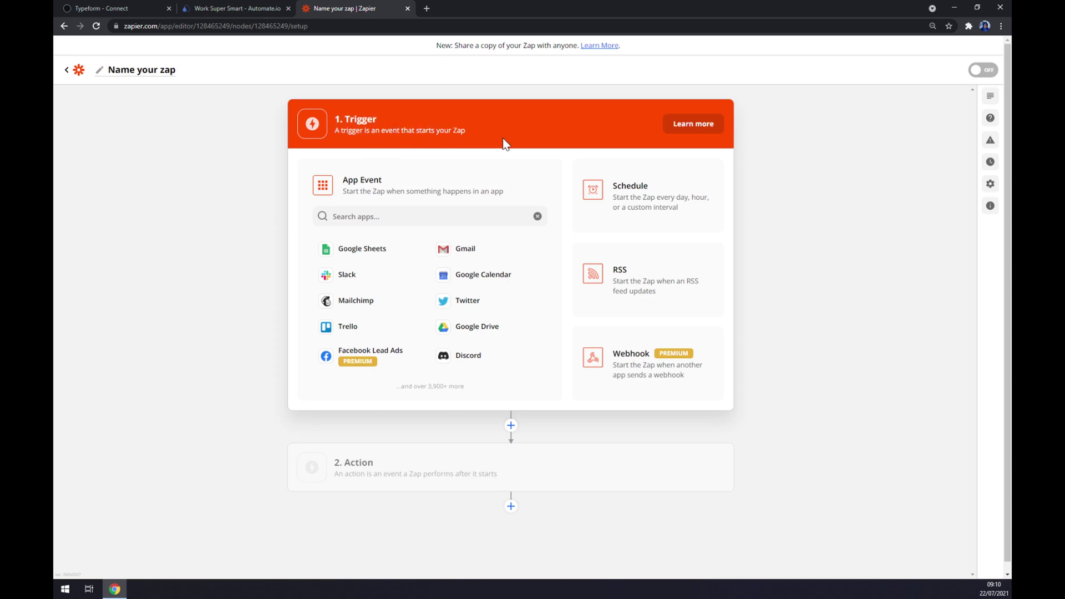
left_click(333, 216)
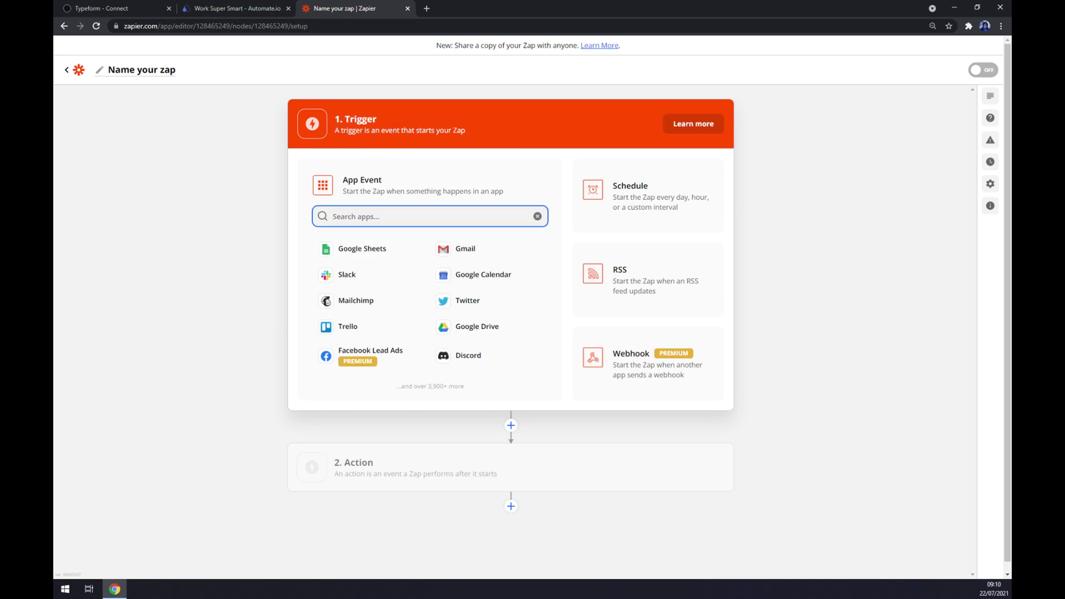
type("type")
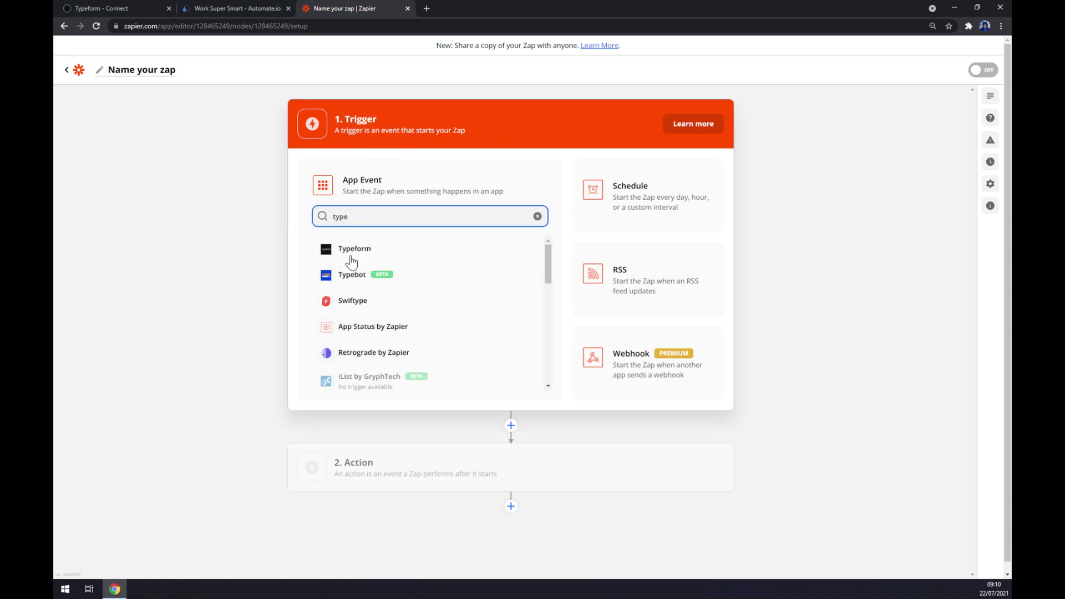
left_click(353, 254)
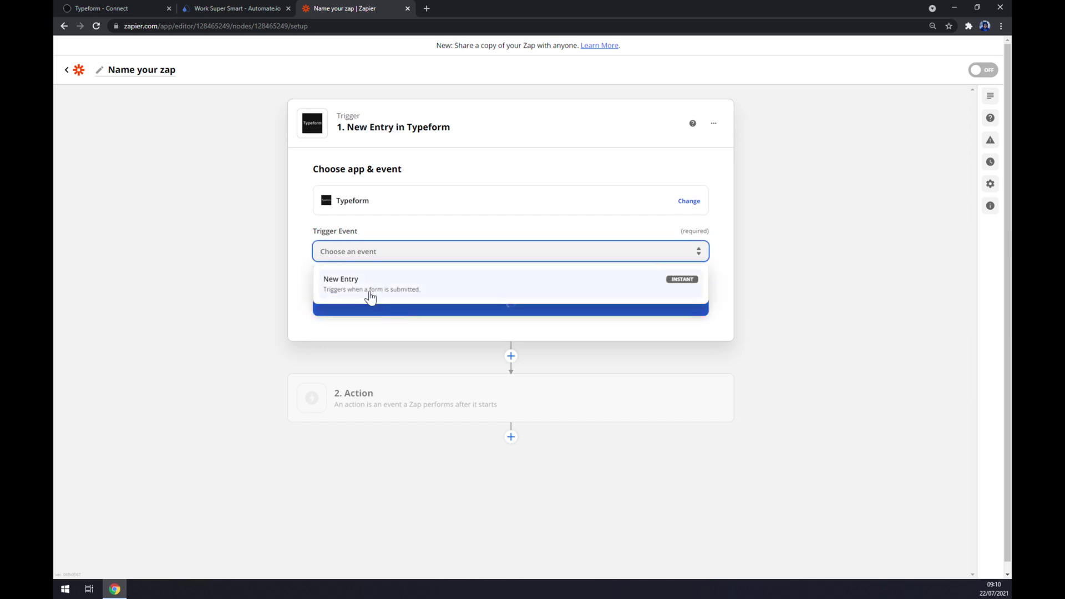
left_click(355, 289)
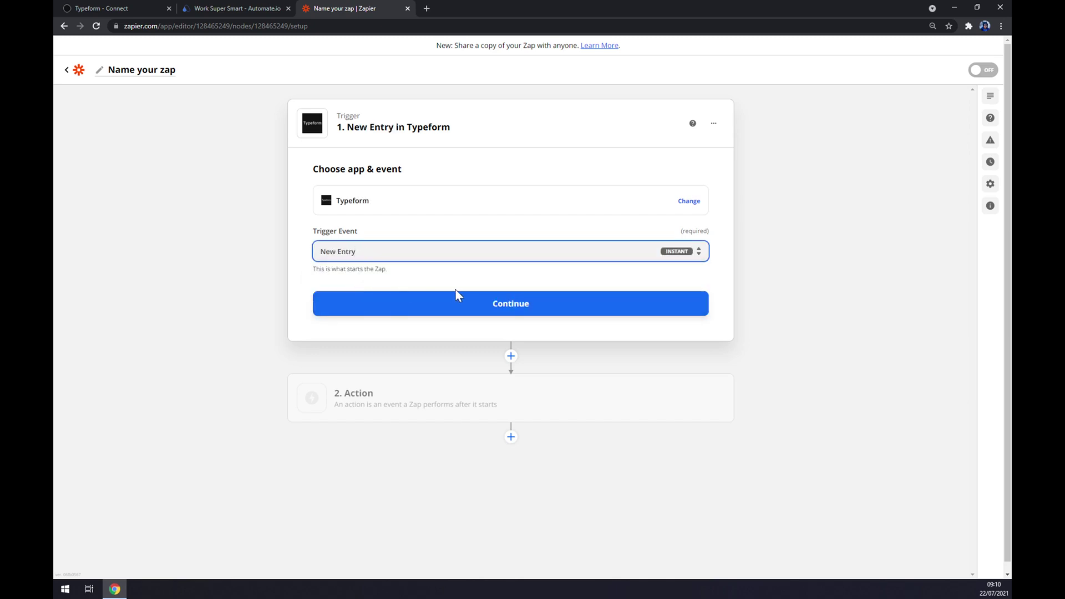
left_click(493, 302)
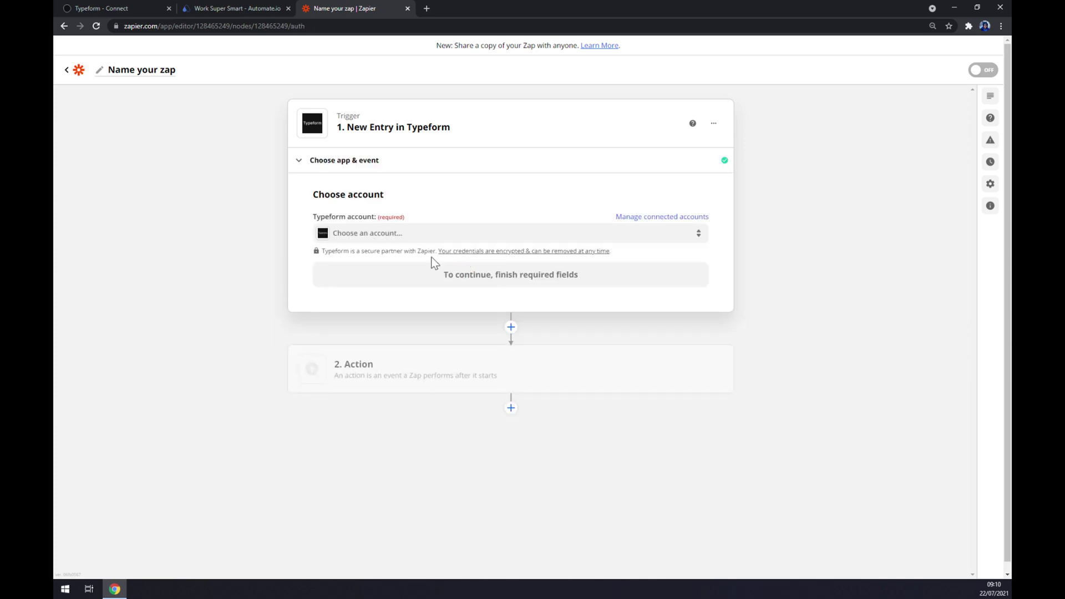
- Link the connected Typeform account to the trigger and continue to setup
left_click(373, 240)
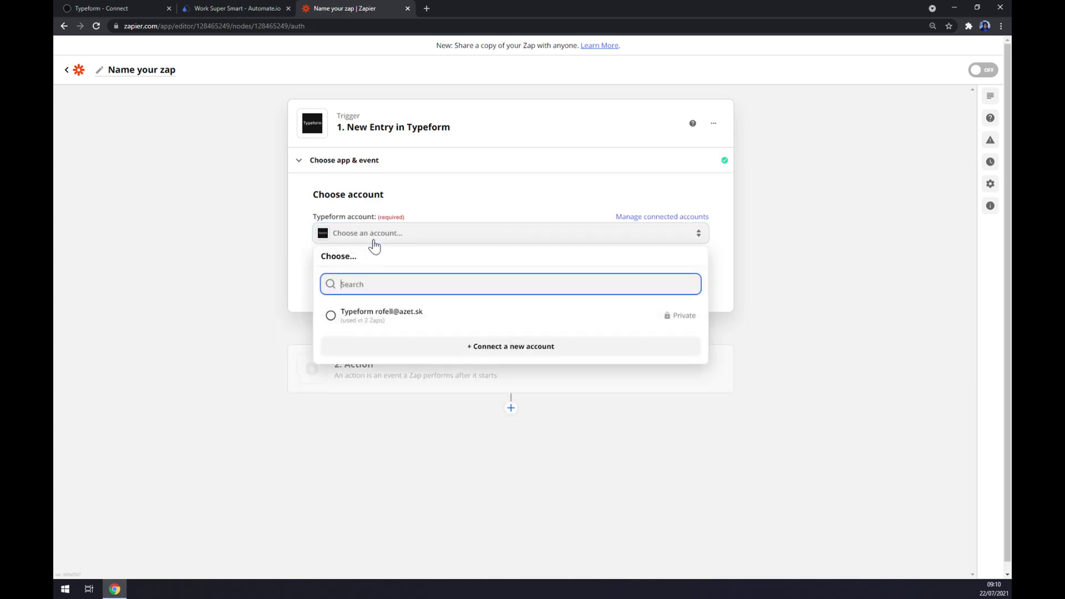
left_click(381, 324)
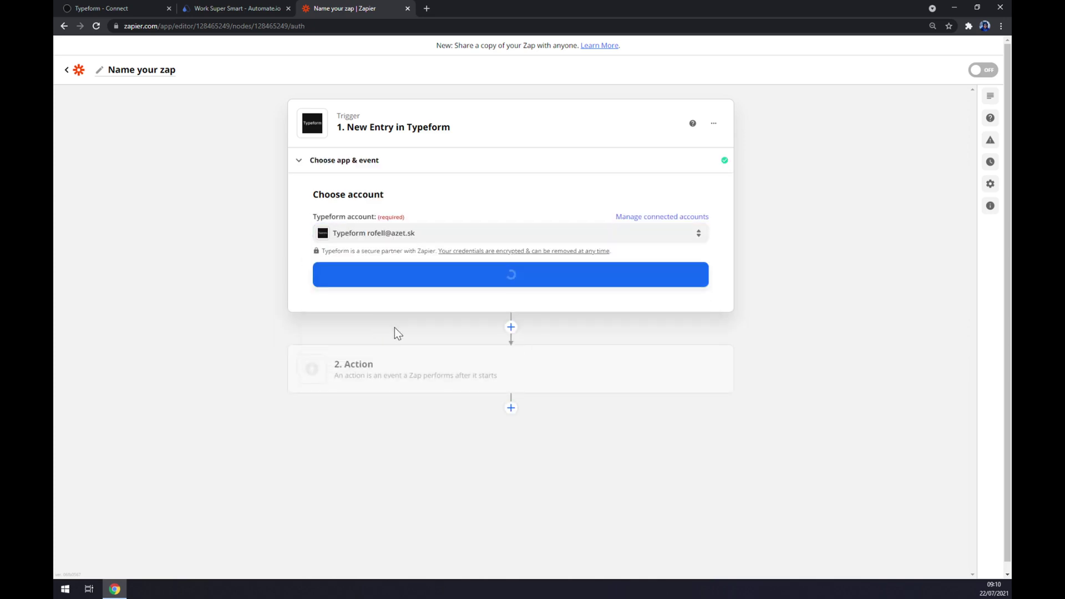
left_click(442, 280)
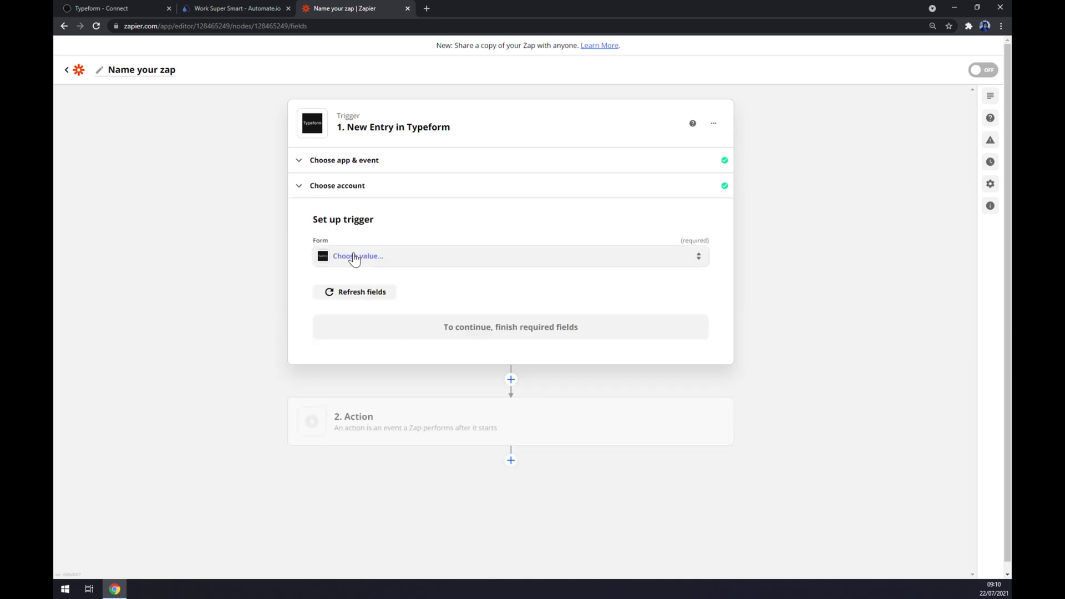
- Set the trigger form to Political Survey [DEMO 2] (copy), verifying it in Typeform, then continue
left_click(407, 260)
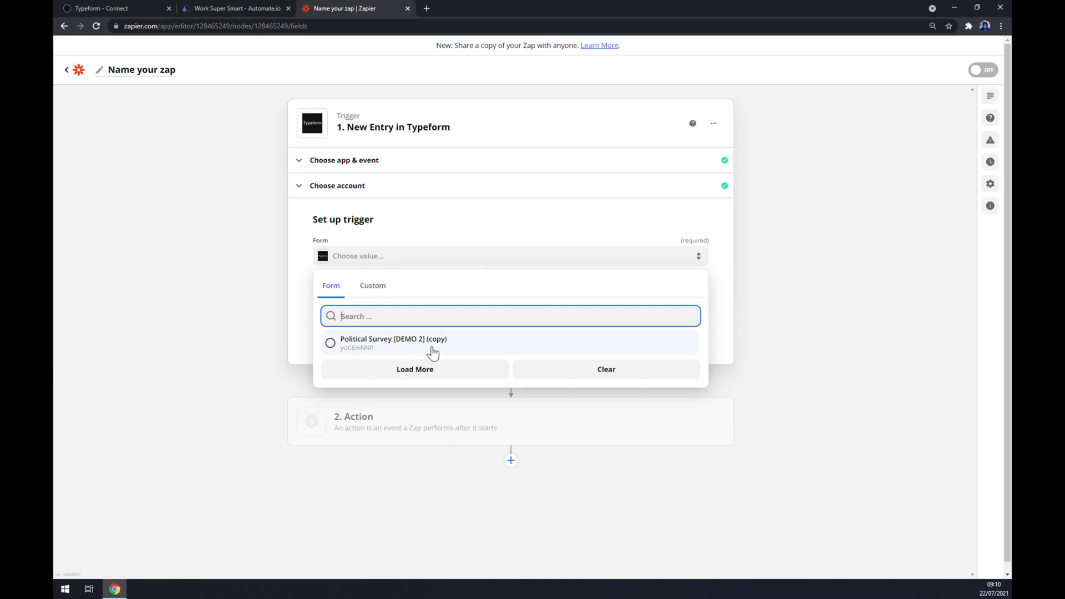
left_click(433, 353)
left_click(153, 8)
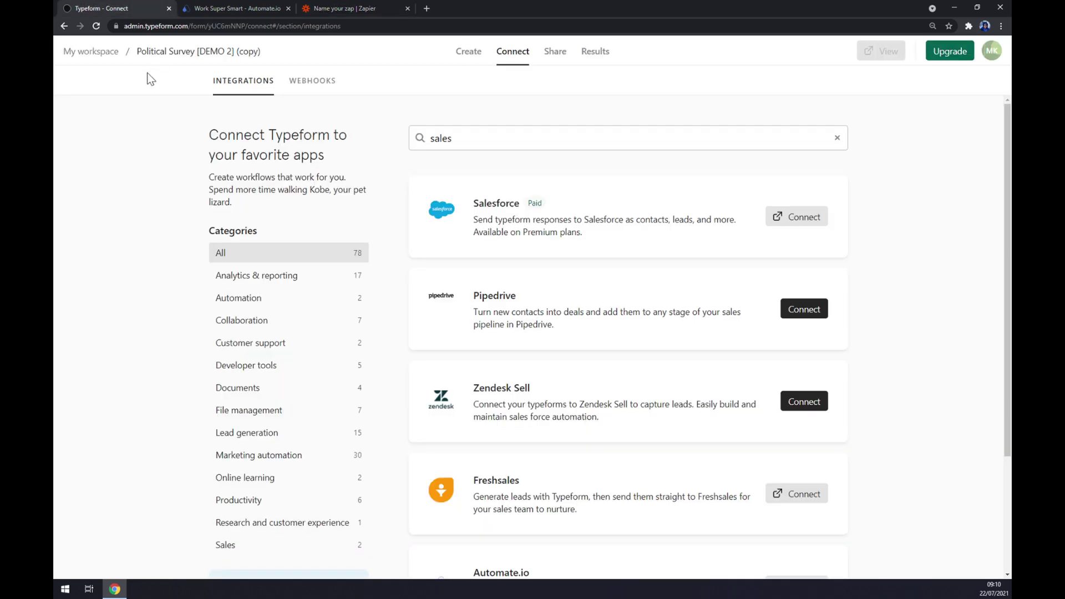
left_click(64, 27)
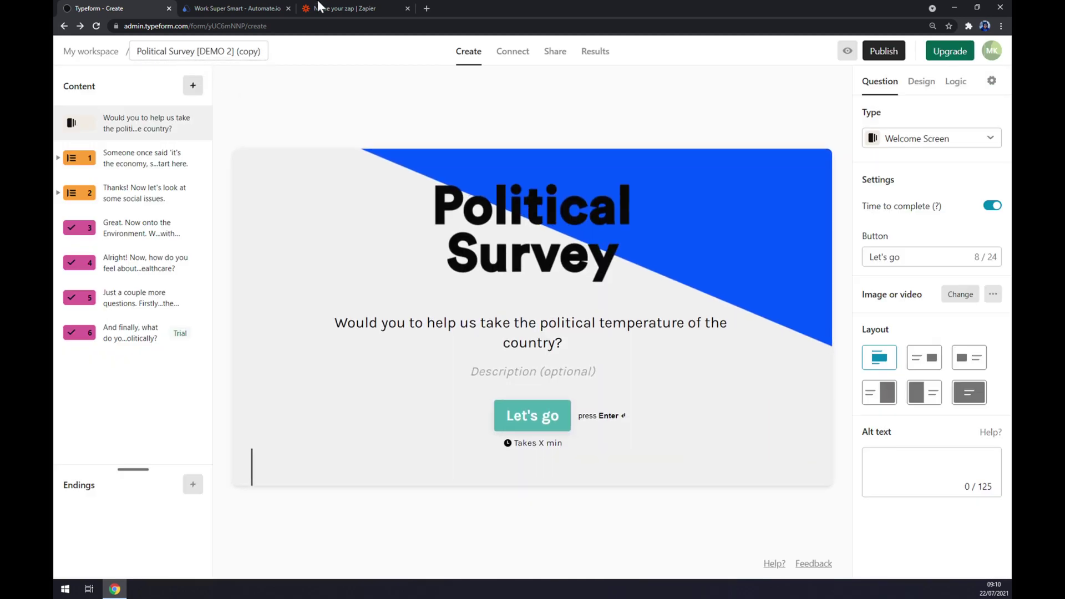
left_click(345, 7)
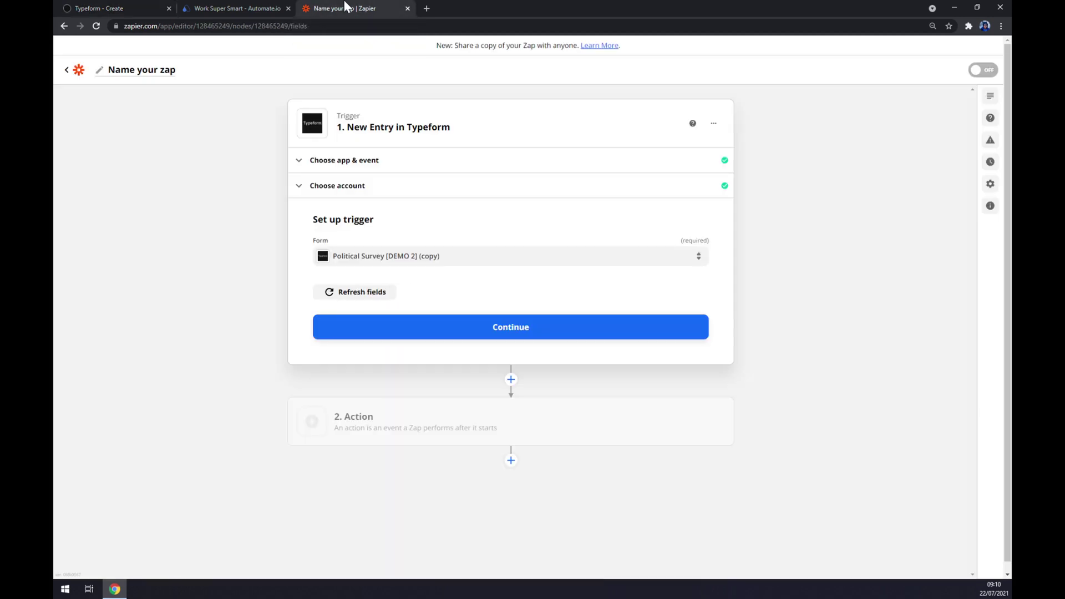
left_click(448, 330)
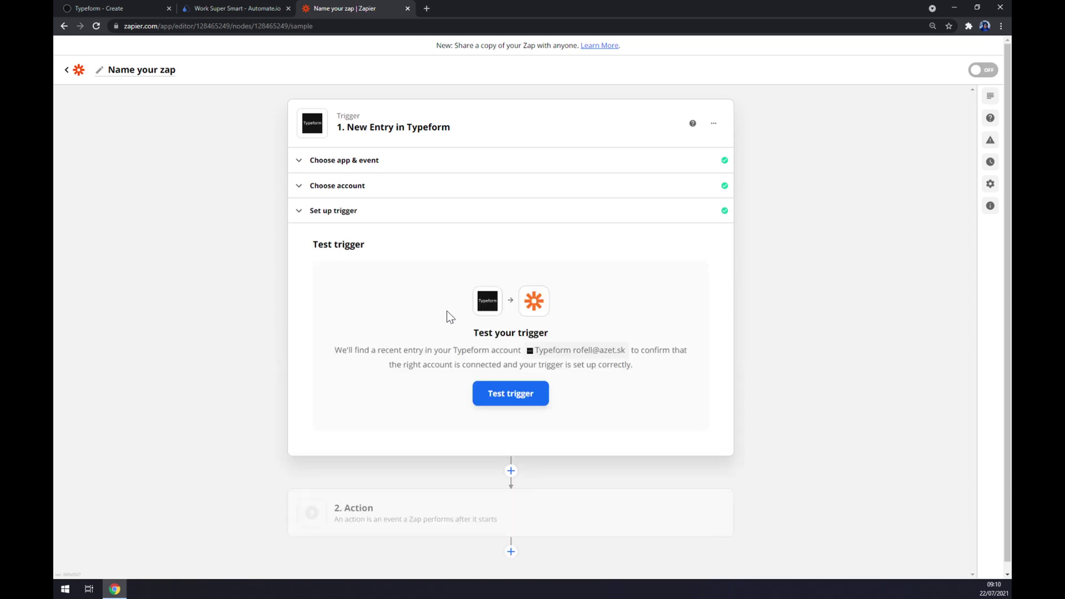
- Set the action step to Salesforce with the Create Record event and confirm
left_click(367, 497)
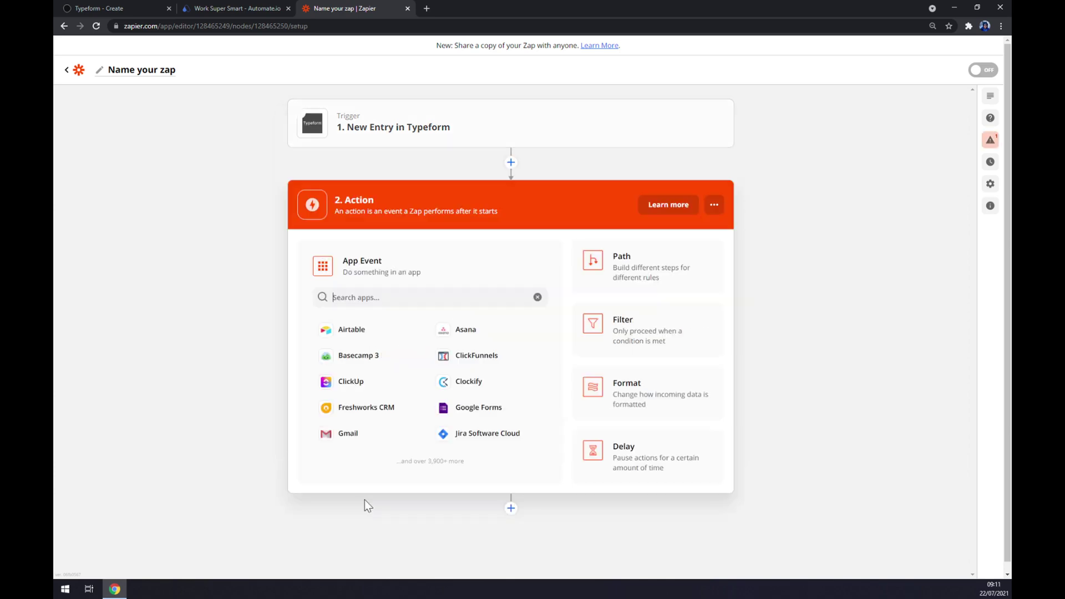
type("sales")
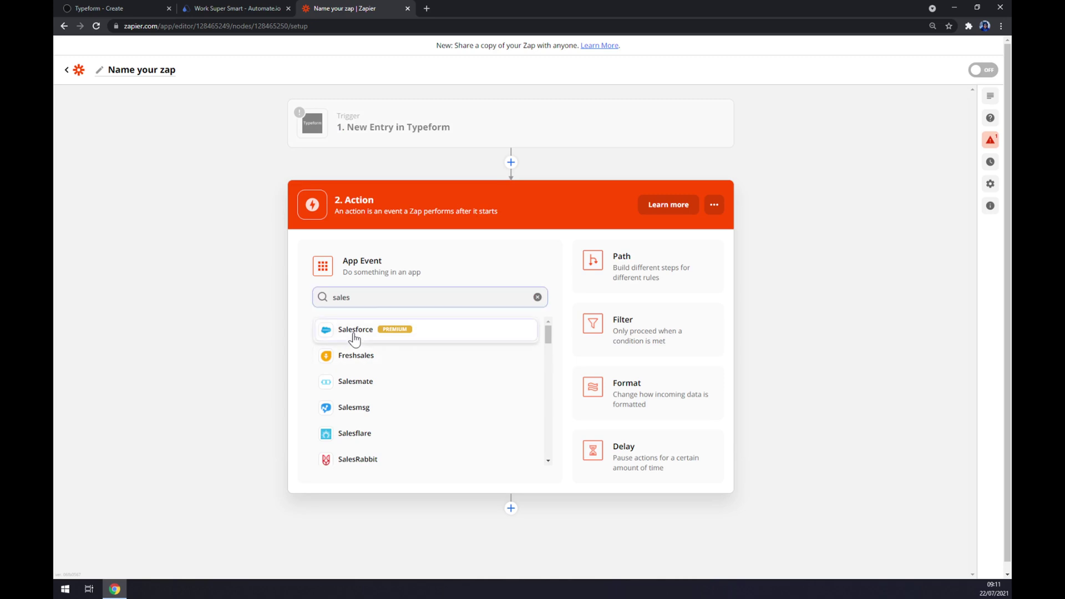
left_click(351, 331)
scroll(397, 404, "down", 2)
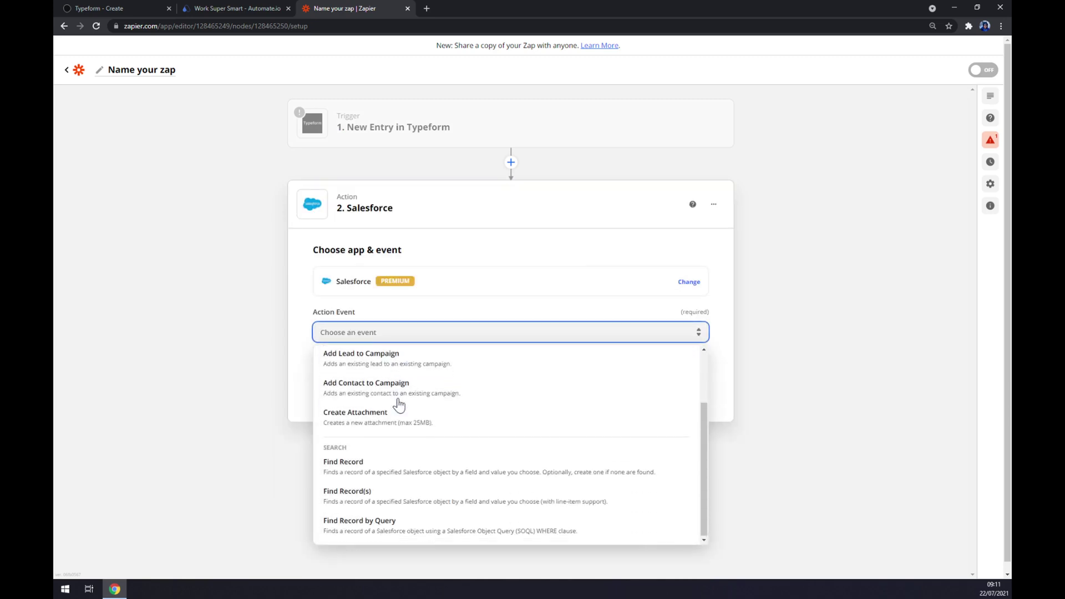
scroll(363, 373, "up", 2)
left_click(358, 371)
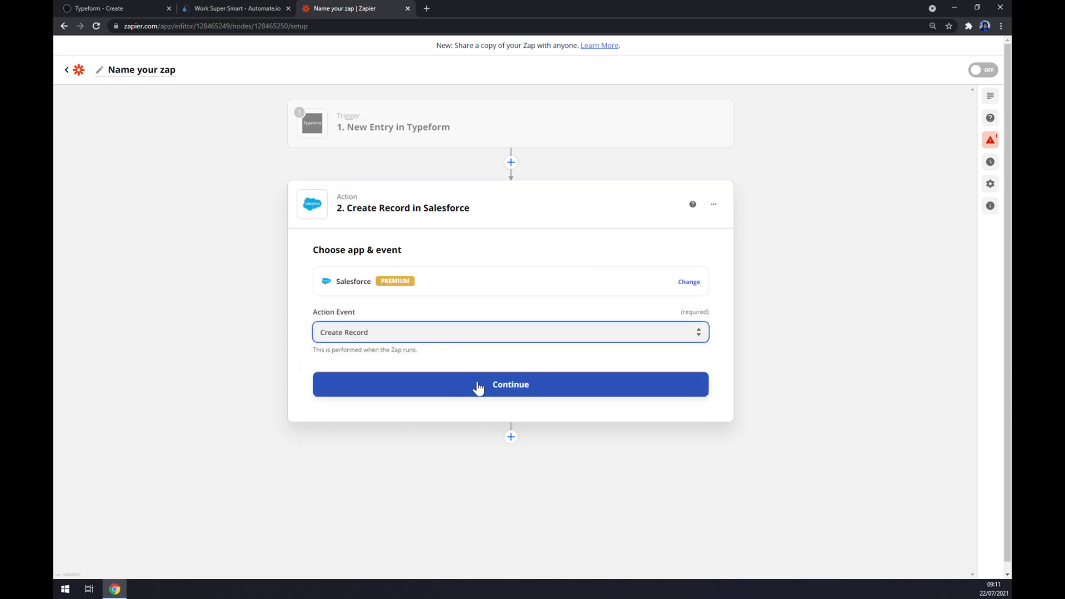
left_click(478, 388)
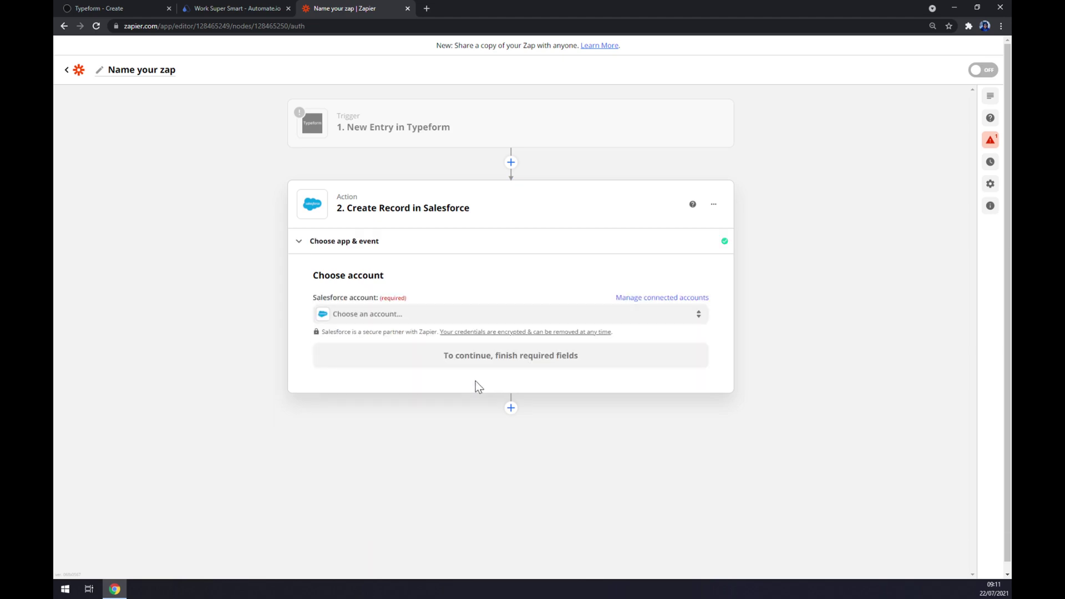